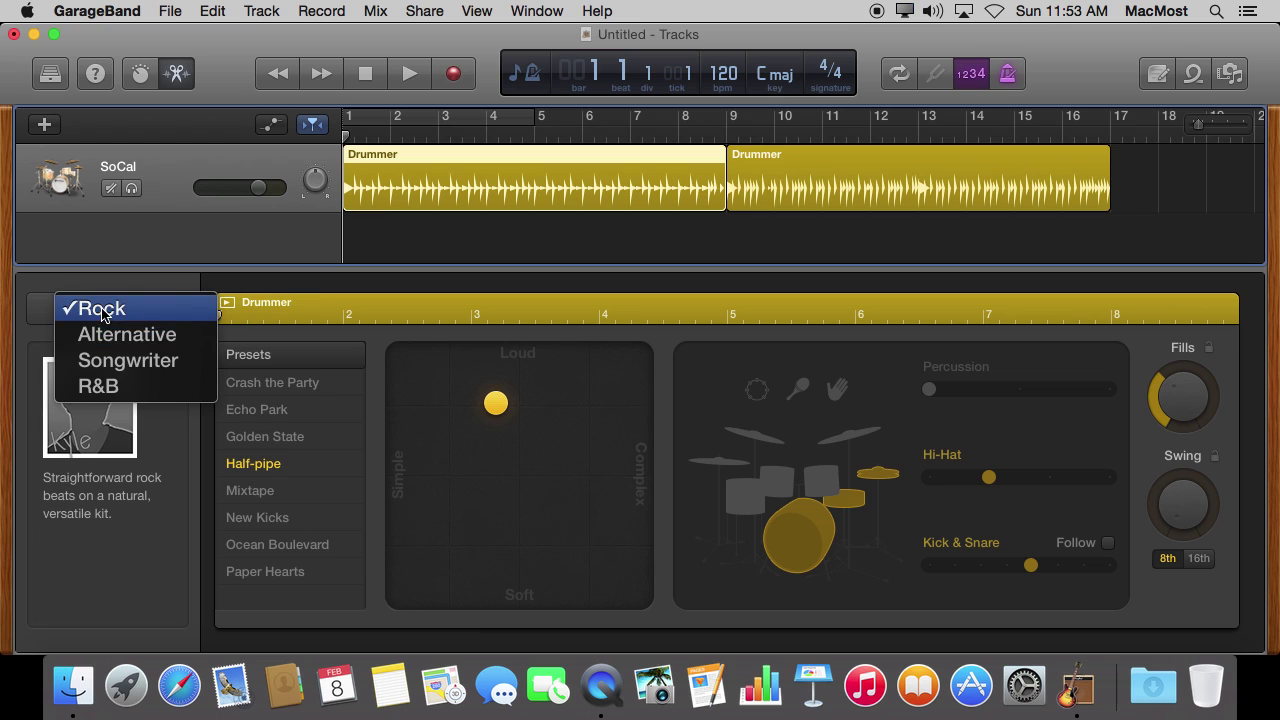
Step: Browse the drummers offered under the Alternative and Songwriter genres, and return to the Rock drummers
click(115, 334)
click(119, 318)
click(117, 334)
click(114, 318)
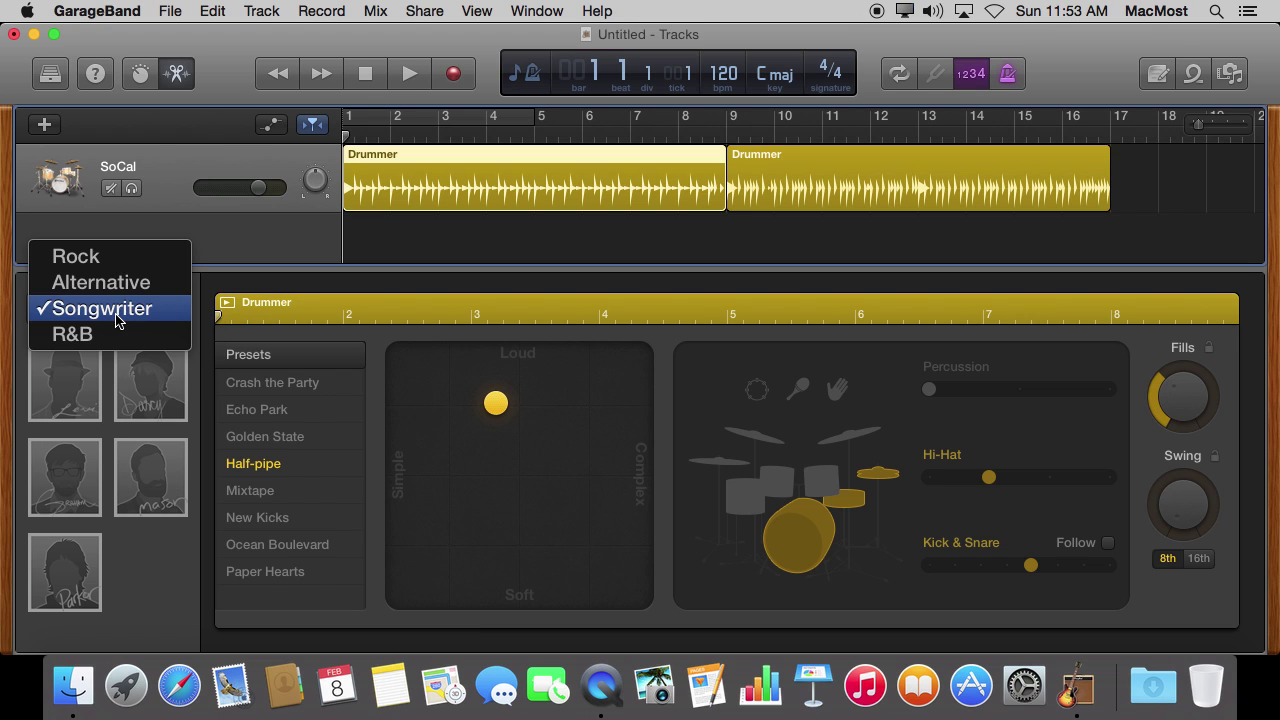
click(111, 260)
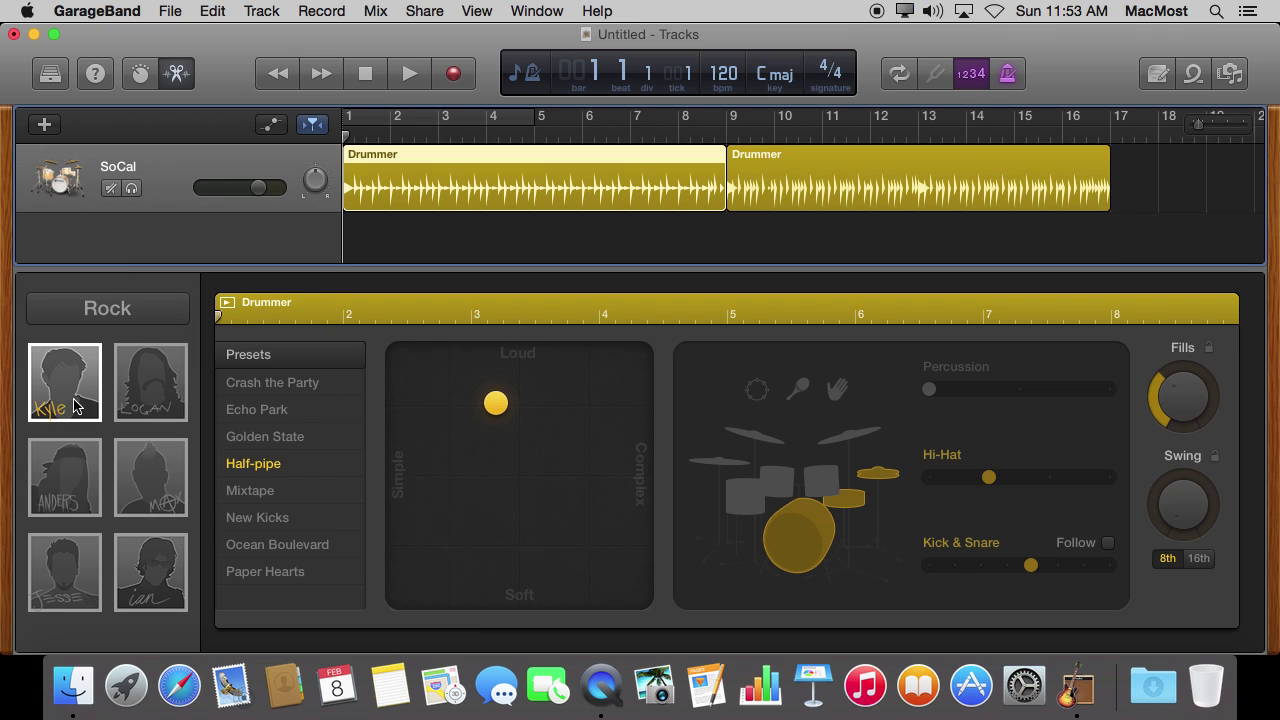
Step: Open the download offer for additional drummers and sounds, and cancel it without downloading
mouse_move(47, 415)
click(88, 11)
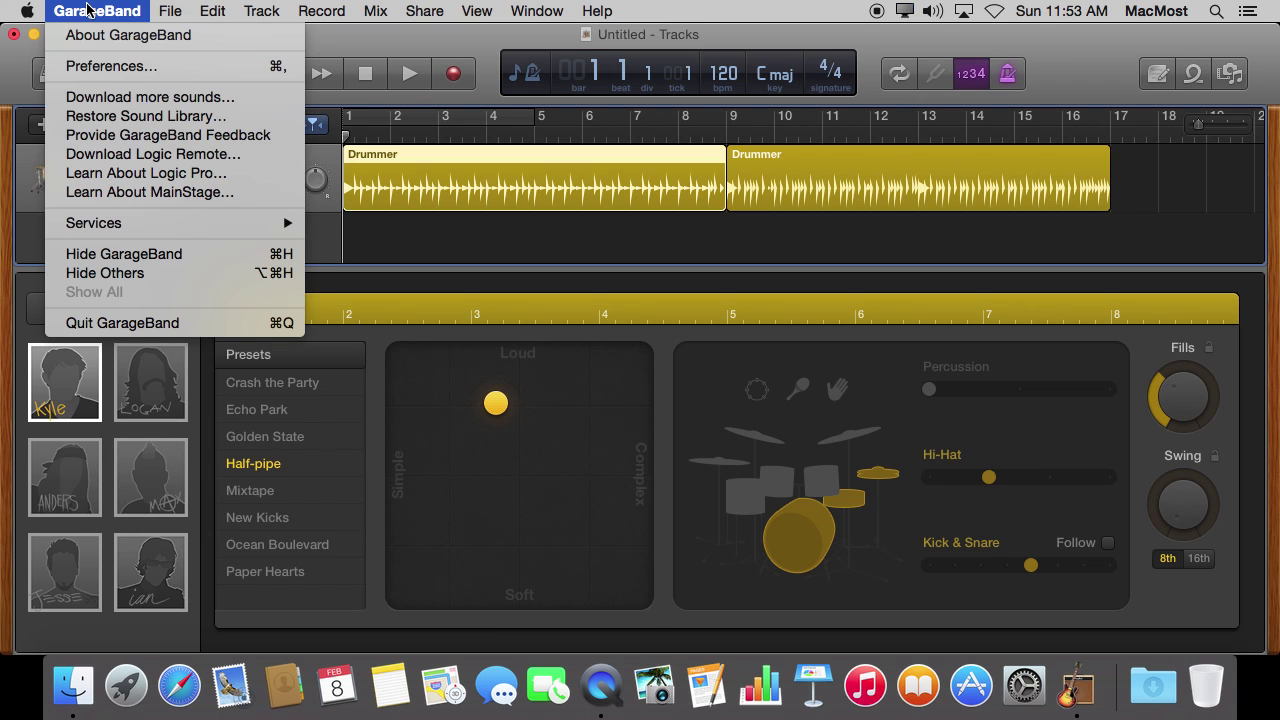
click(125, 106)
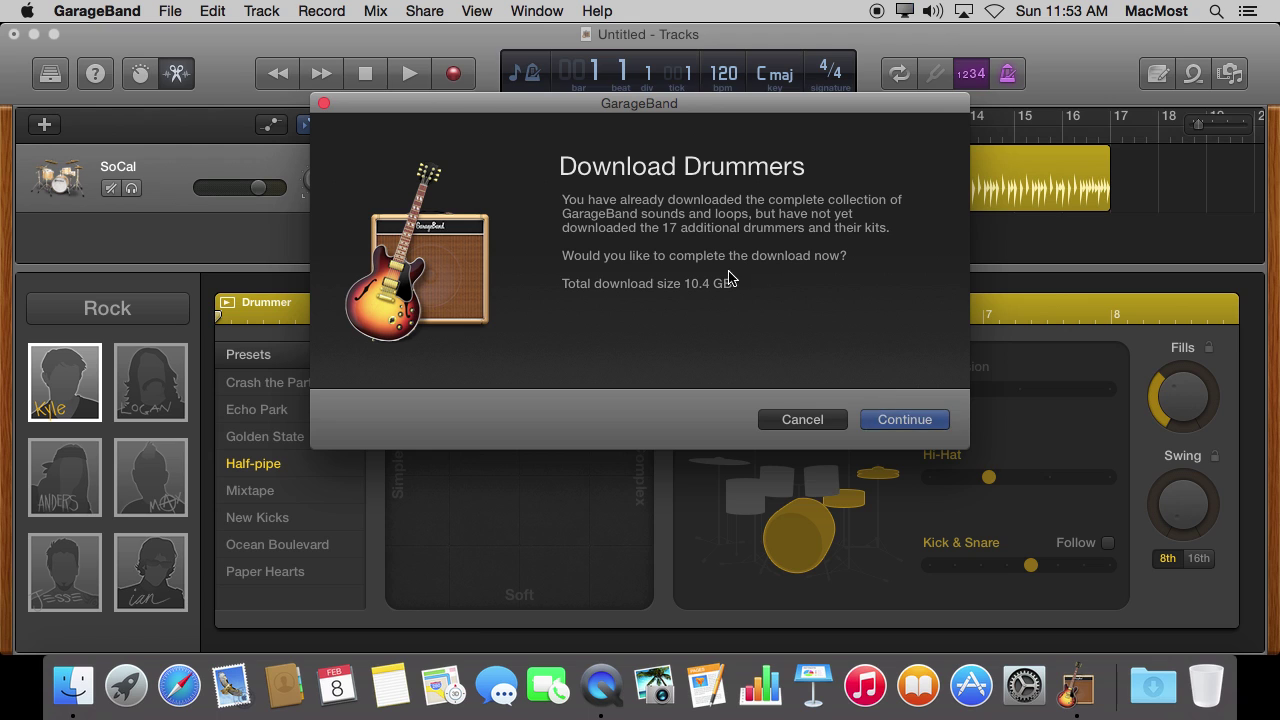
click(806, 420)
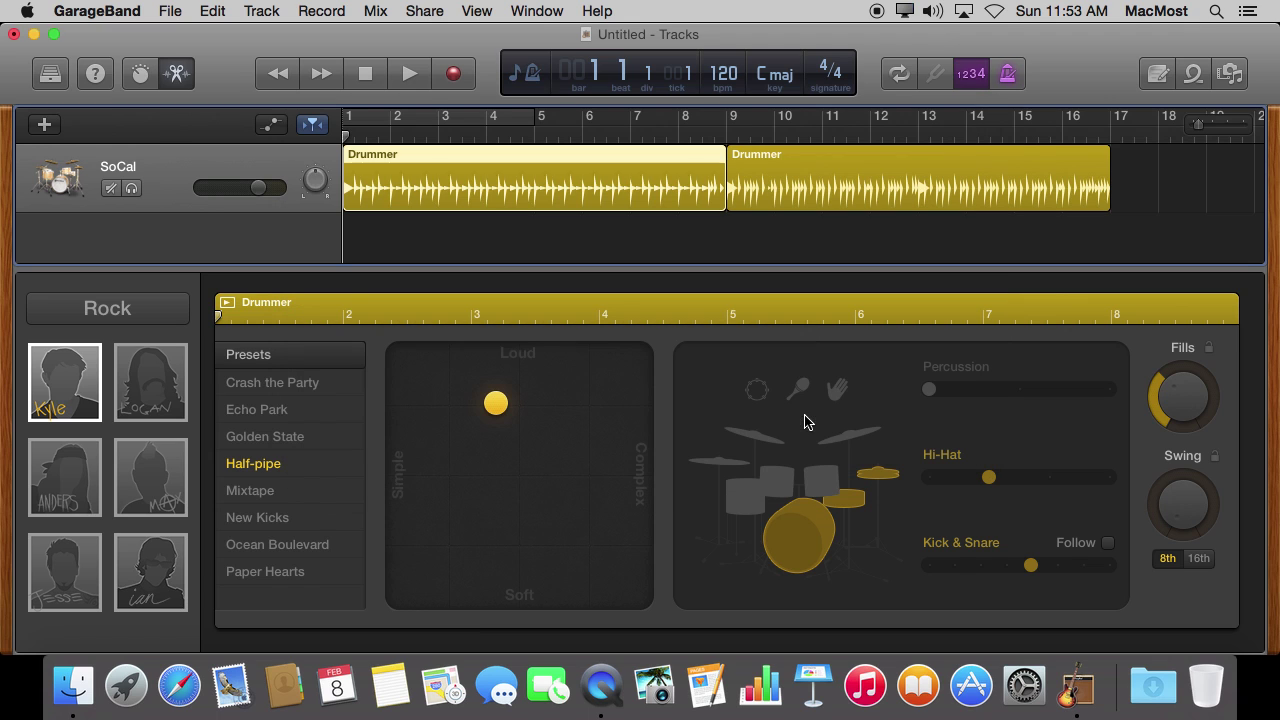
Step: Choose the first Rock drummer and play a couple of bars of the first drummer region with the Half-pipe preset
click(60, 386)
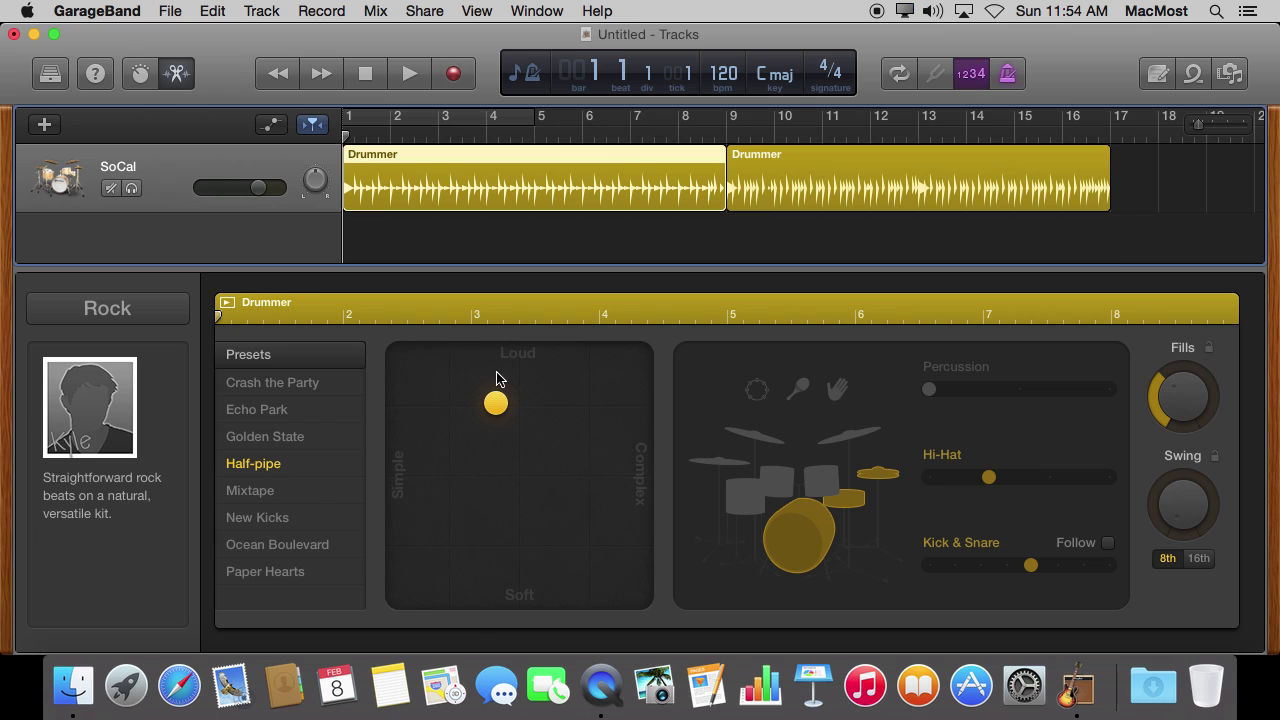
click(399, 74)
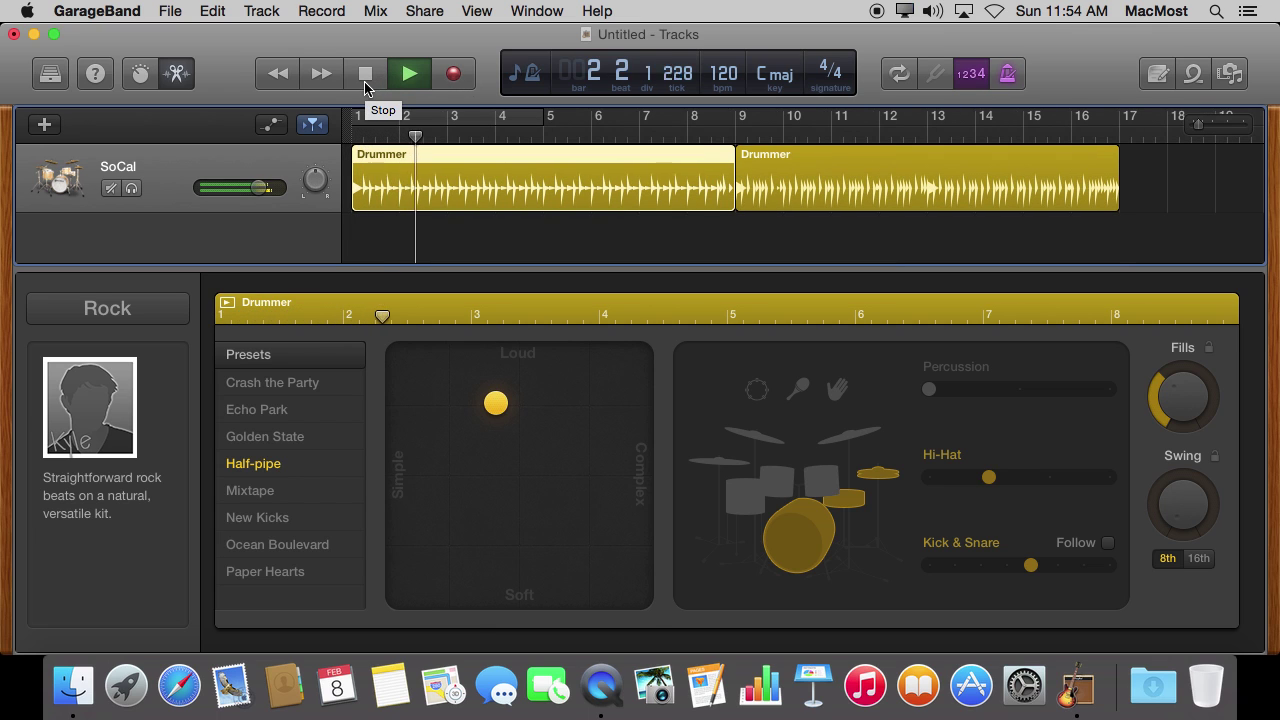
click(365, 74)
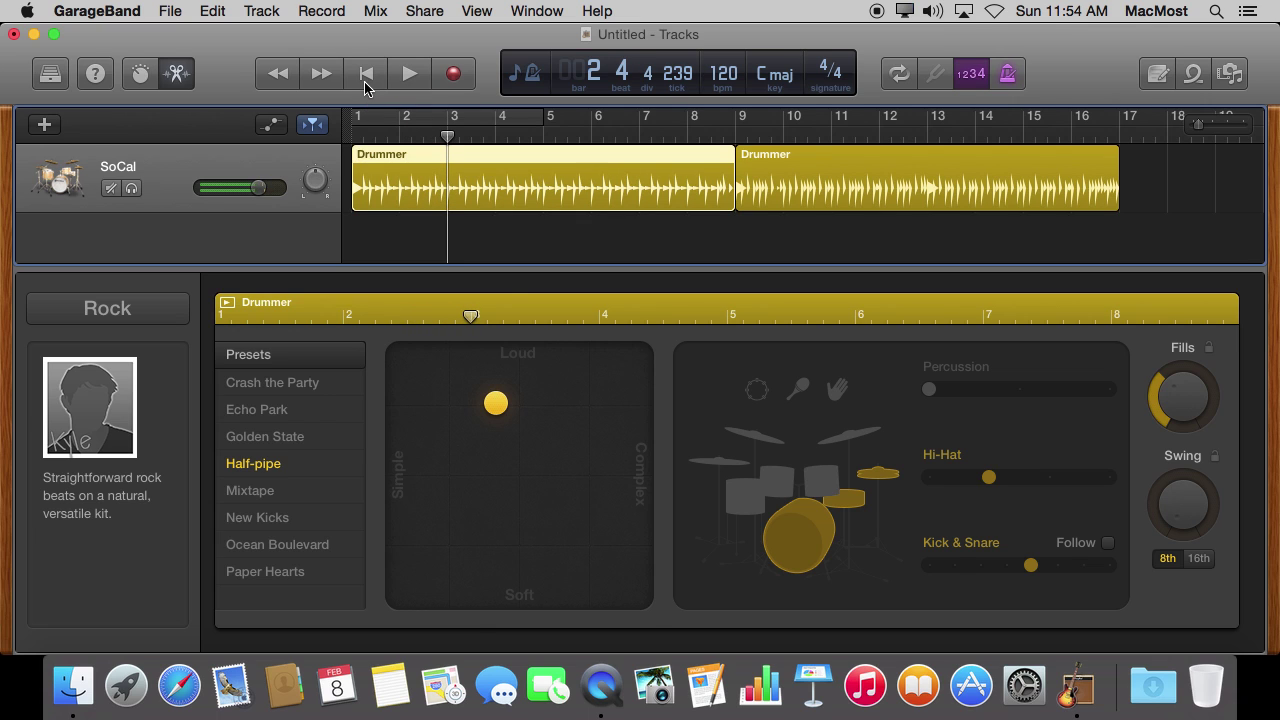
Step: Set the first drummer region to the softest and simplest performance, and play it briefly
drag(496, 403, 397, 597)
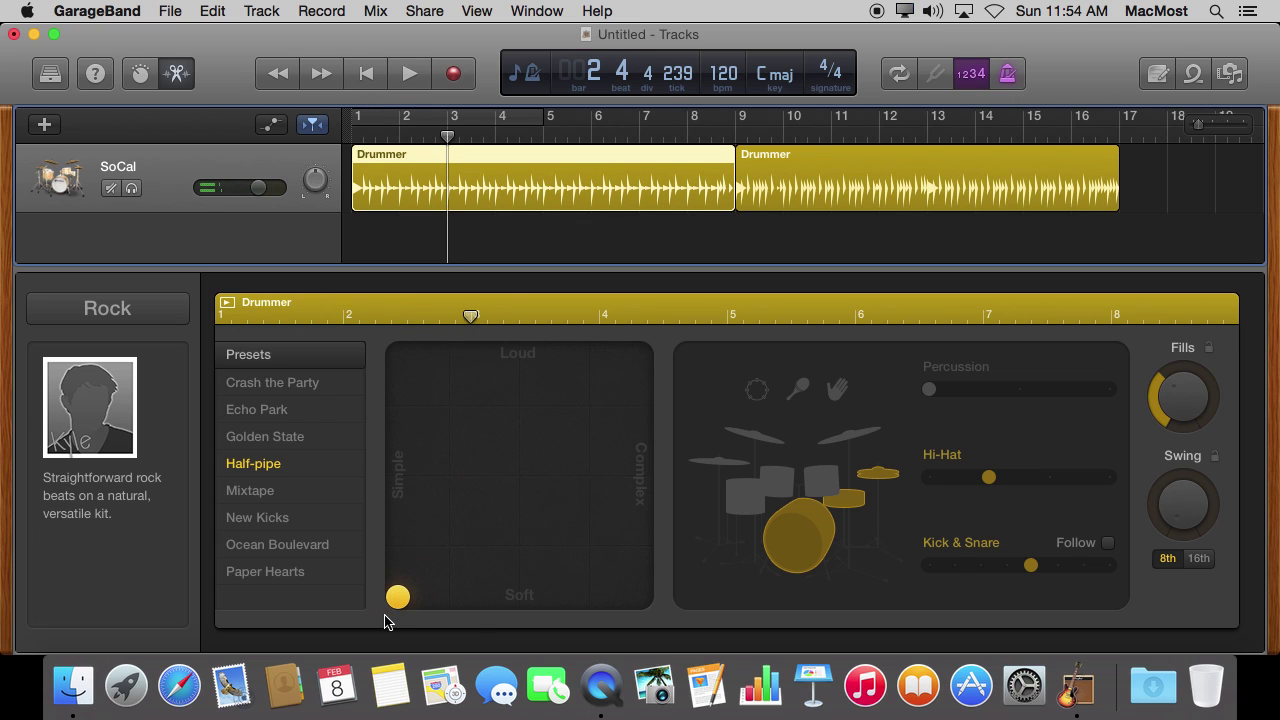
click(411, 75)
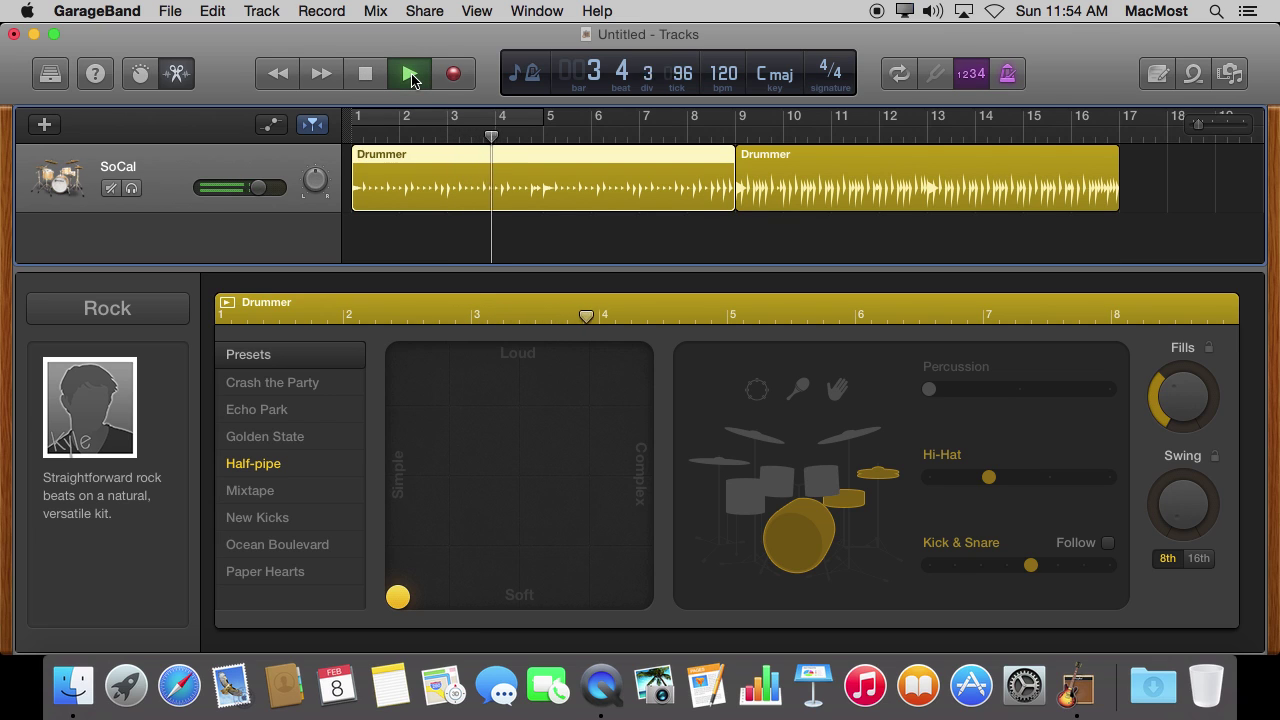
click(366, 75)
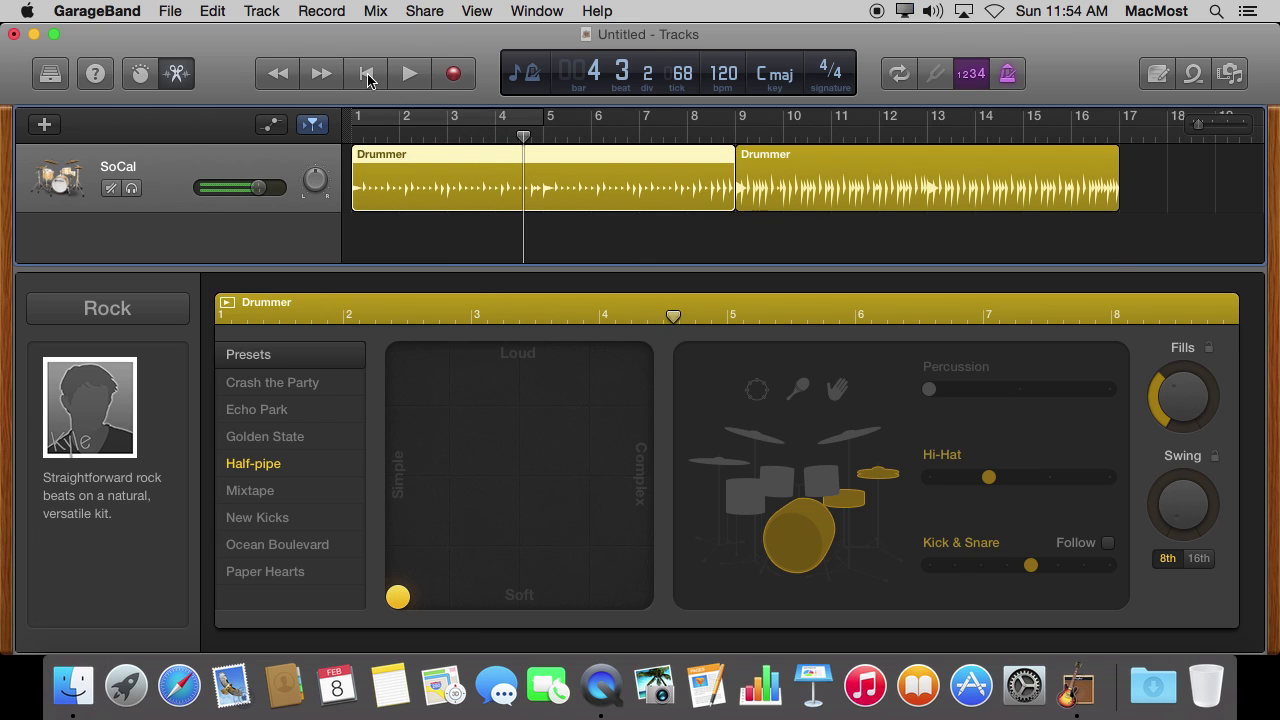
Step: Set the first drummer region to the loudest and most complex performance, and play it briefly
drag(407, 600, 640, 354)
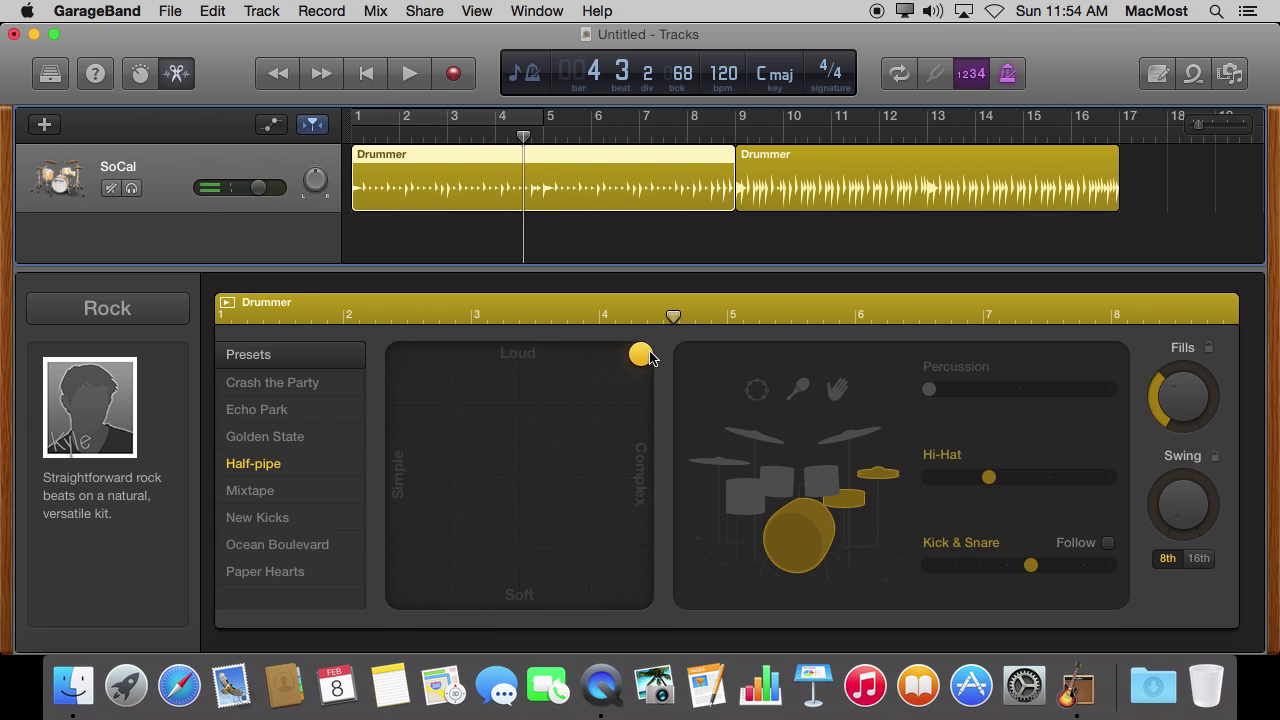
click(413, 75)
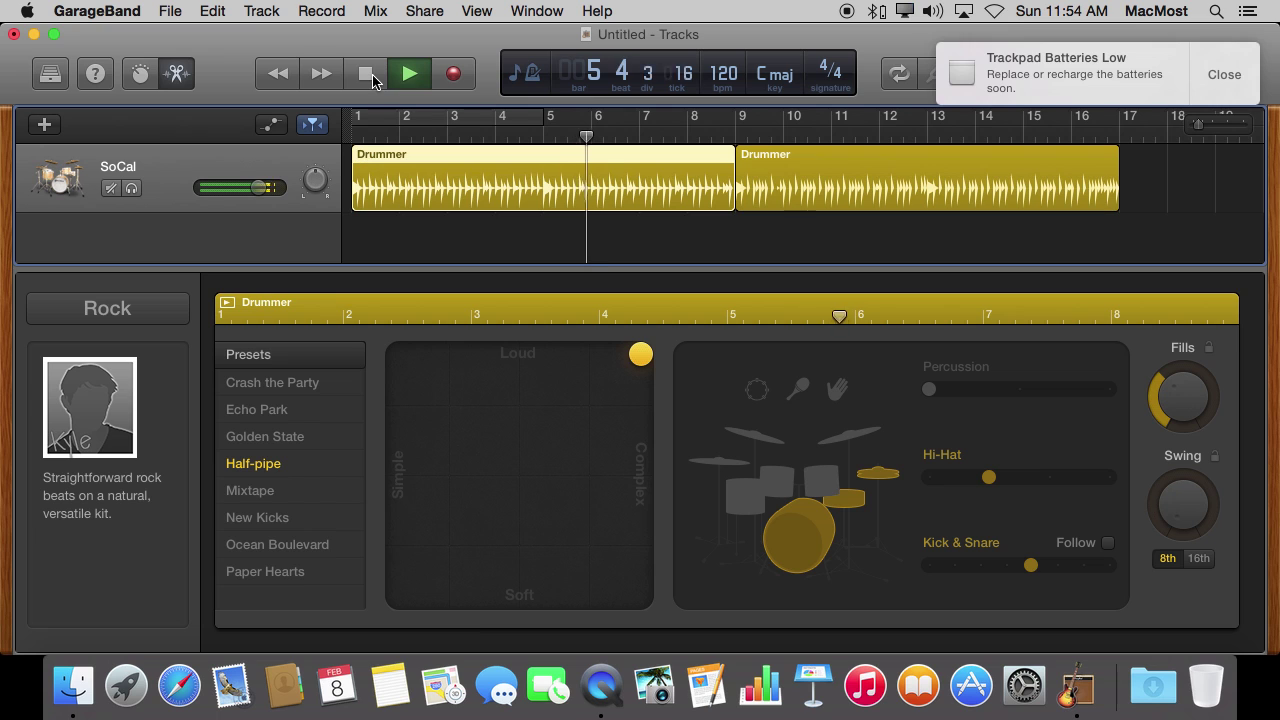
click(372, 78)
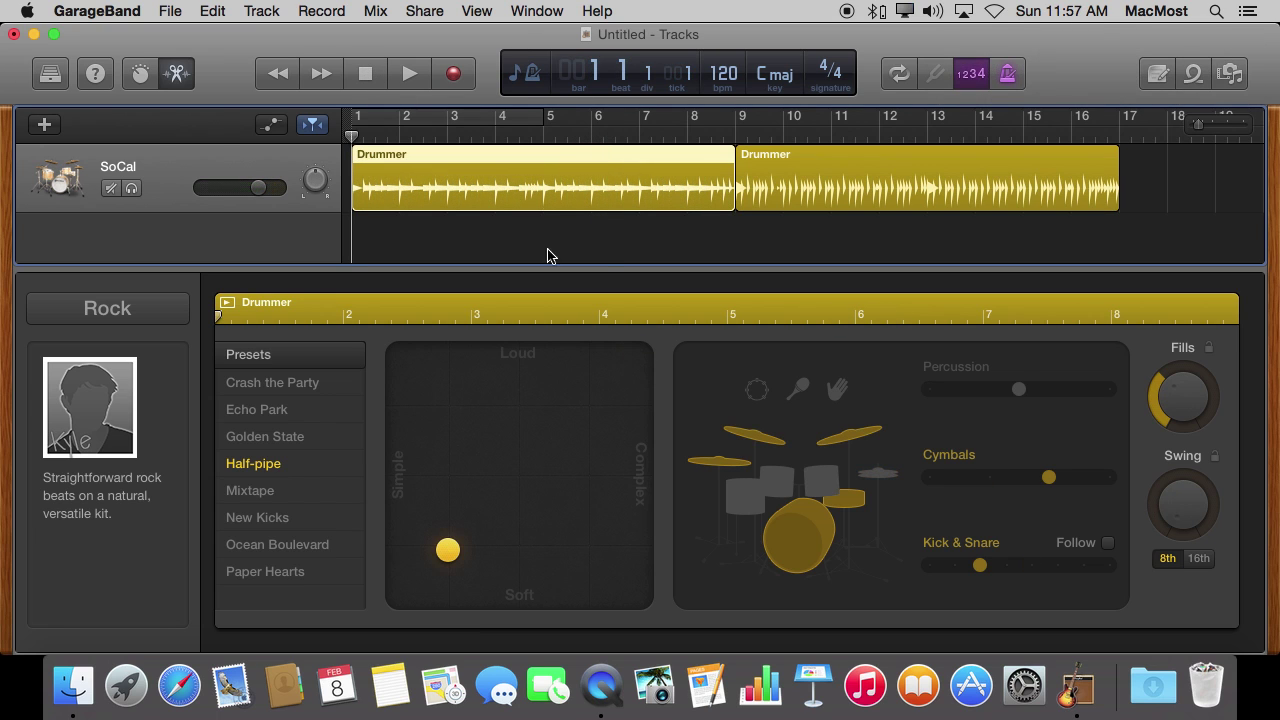
Step: Set the region to a moderately simple, medium-volume performance and try a lower cymbal pattern
drag(462, 537, 476, 494)
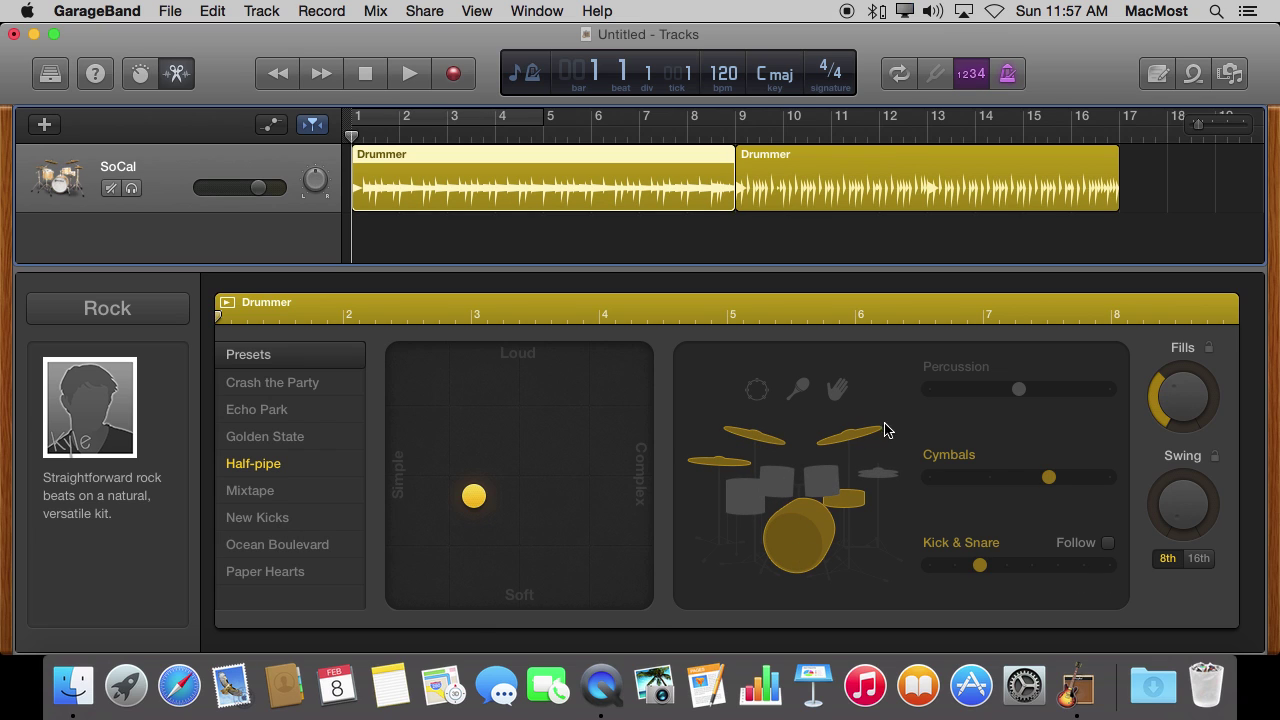
drag(1052, 479, 988, 480)
click(1030, 480)
Step: Compare the settings of the two drummer regions and delete the second one, starting at bar 9
click(817, 178)
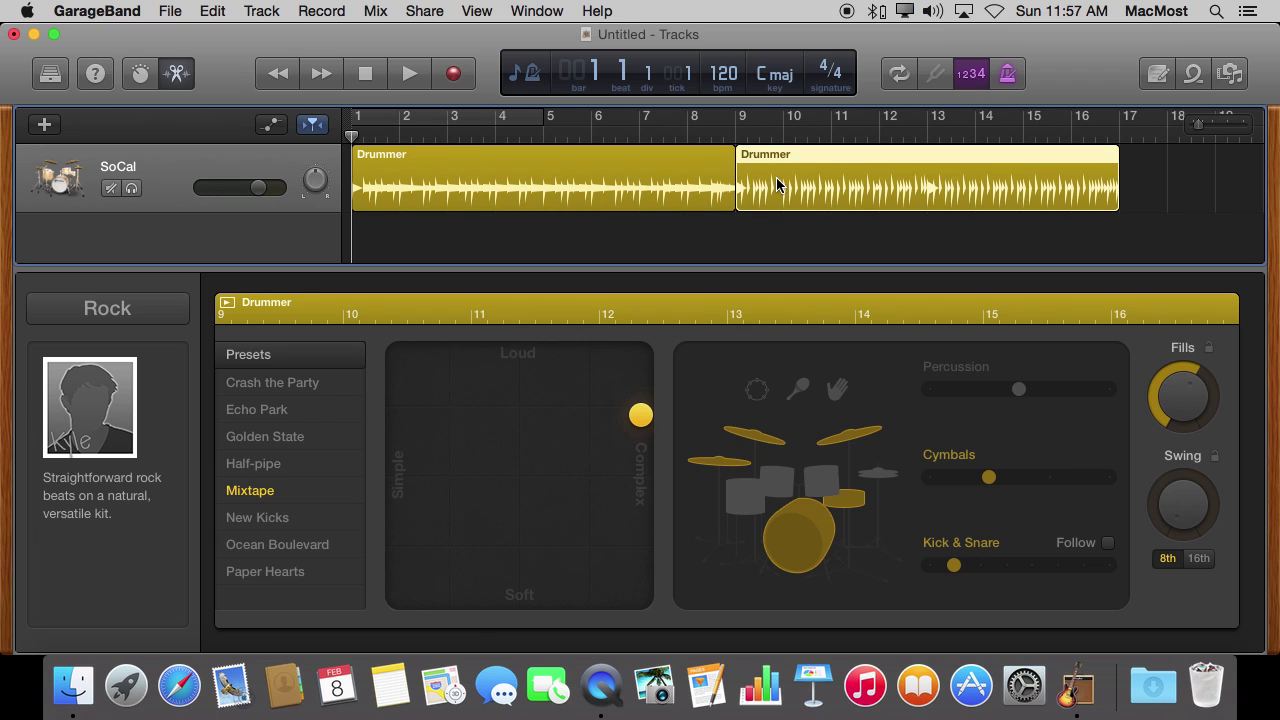
click(558, 163)
click(795, 162)
click(623, 177)
click(796, 168)
key(Delete)
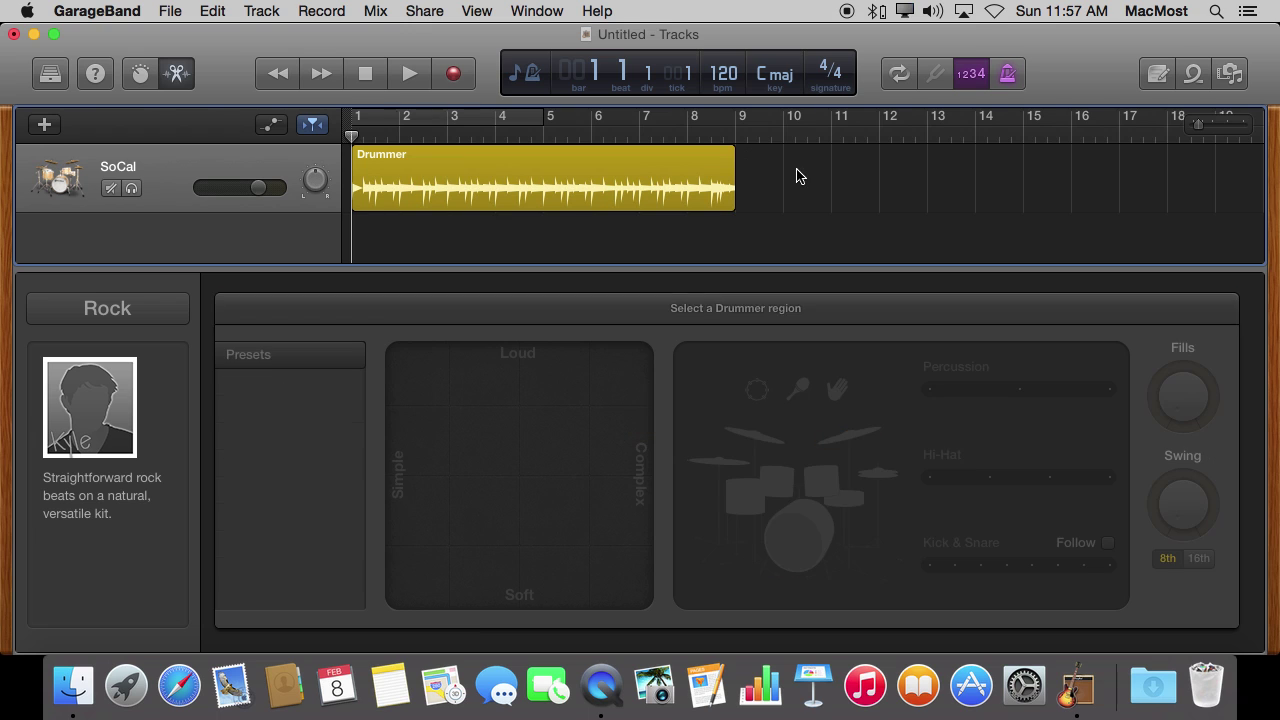
Step: Select the remaining drummer region, turn on cycling and extend the cycle range to bar 9
click(642, 167)
click(912, 74)
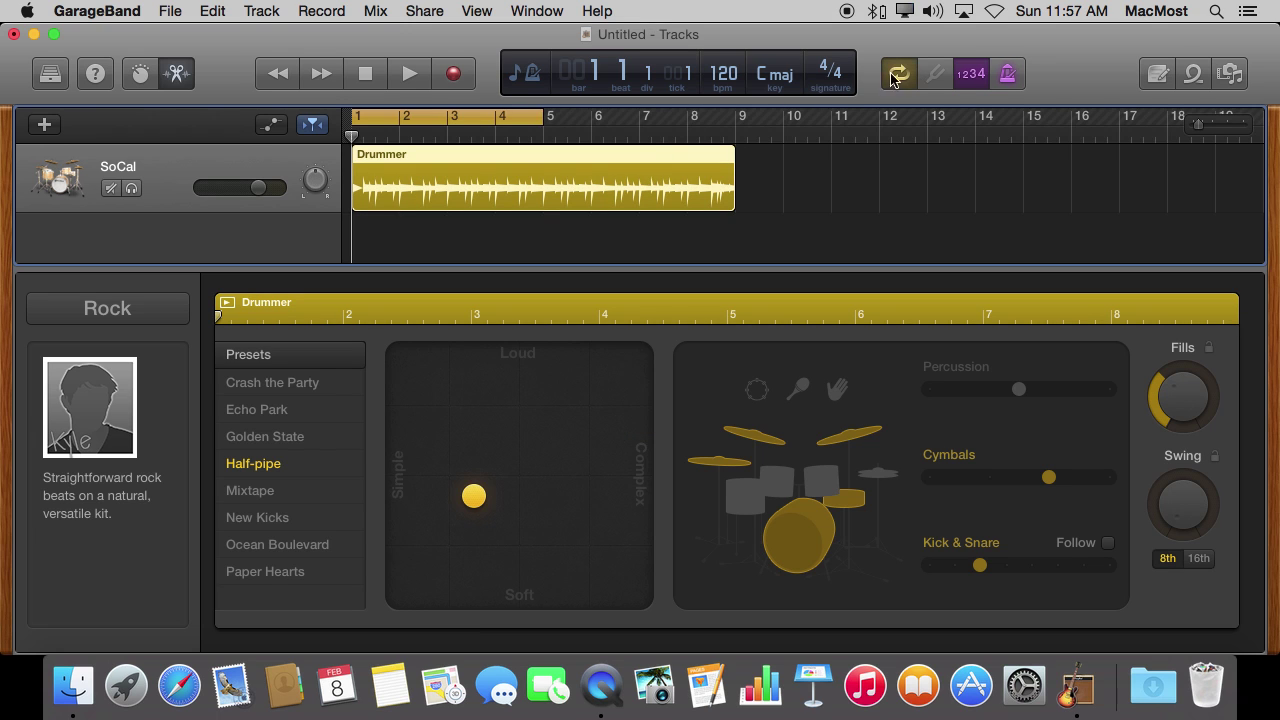
drag(545, 114, 742, 114)
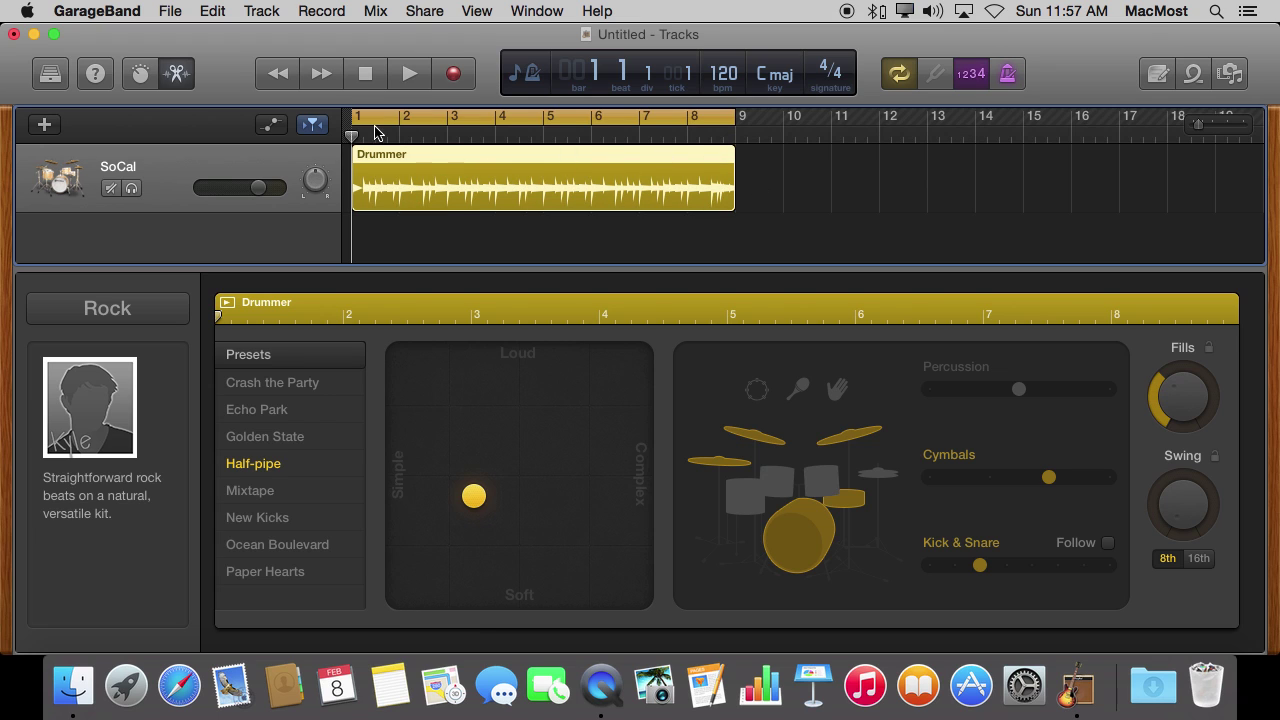
Step: Start looped playback, try a soft, simple performance, and set it slightly above the middle in both complexity and loudness
click(409, 76)
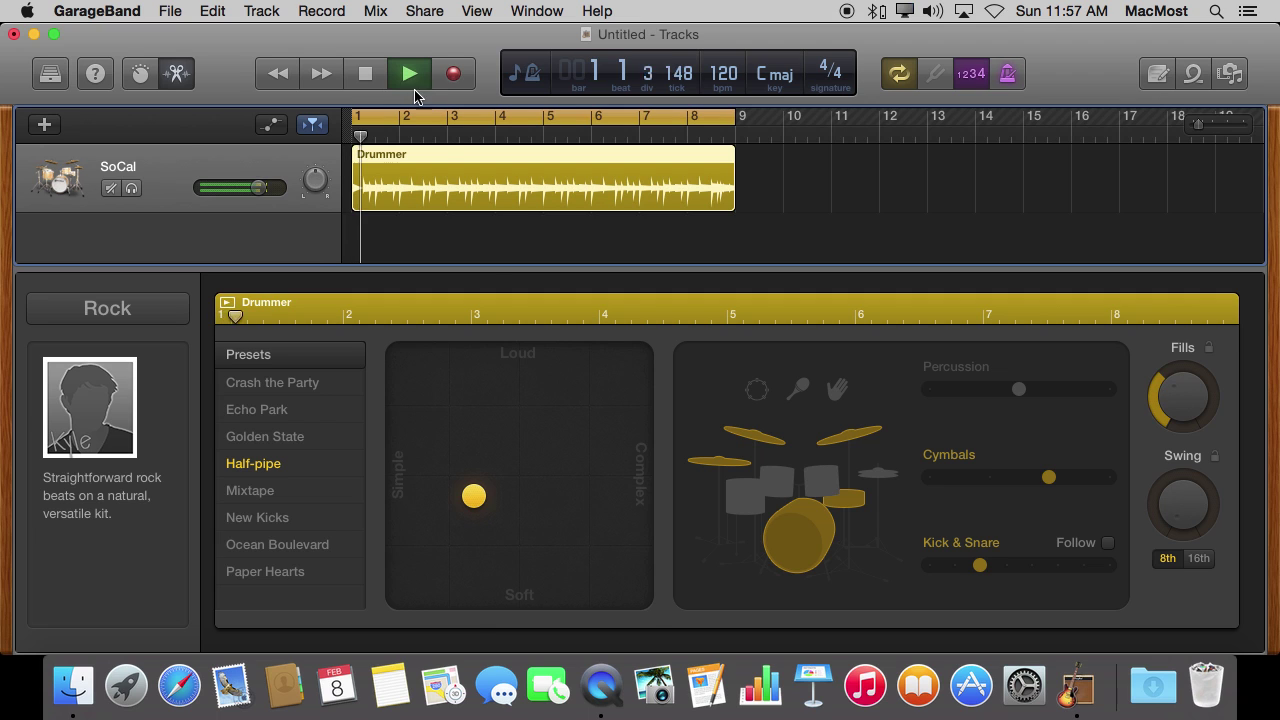
drag(477, 509, 421, 572)
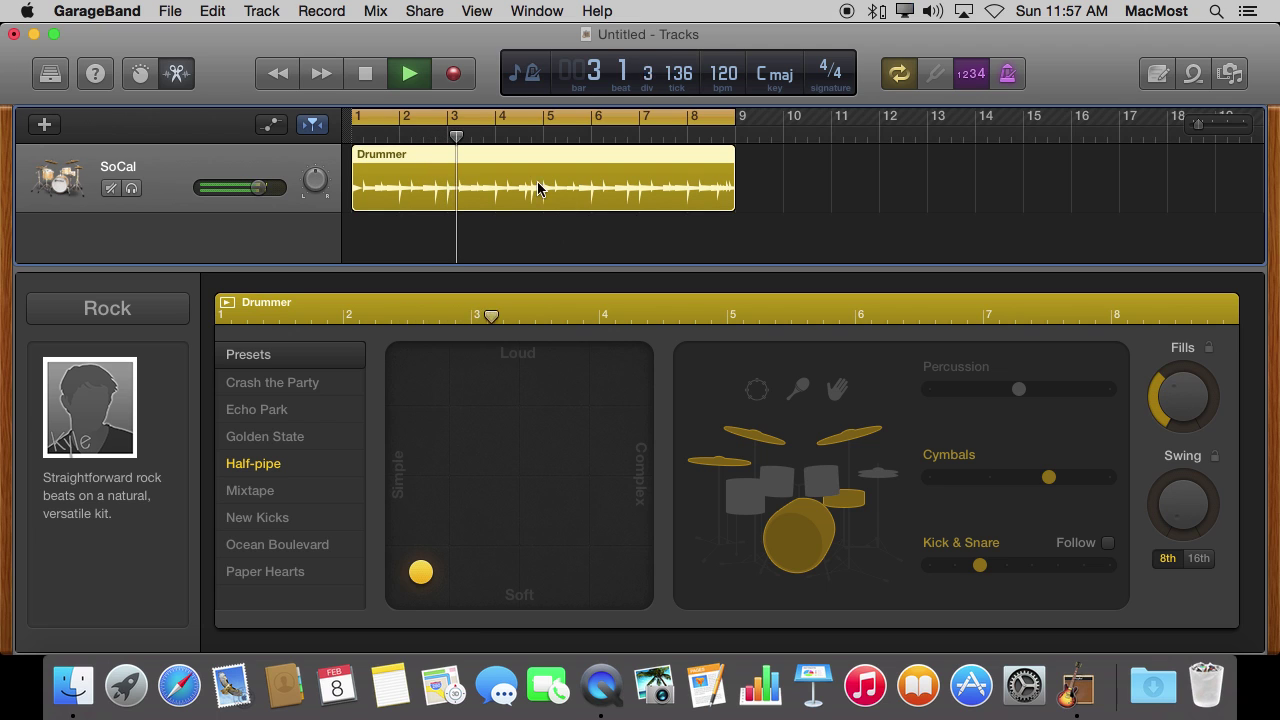
drag(420, 574, 540, 458)
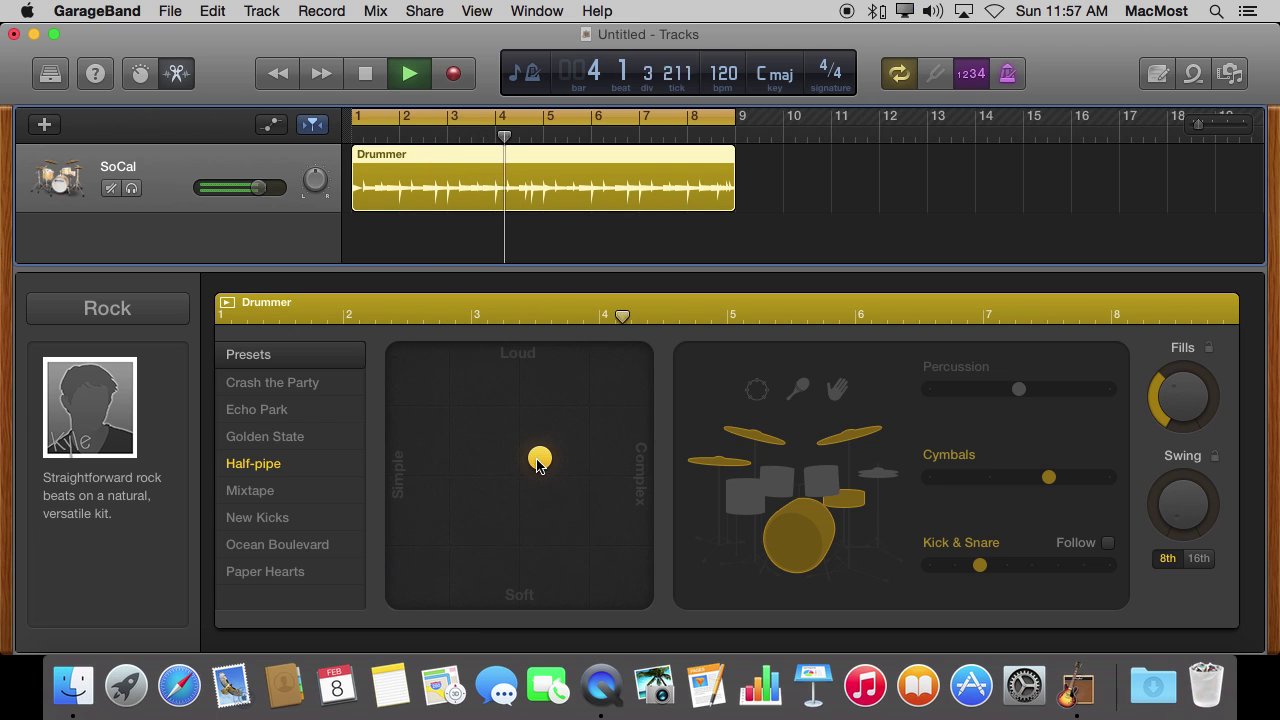
Step: Switch the kit from cymbals to toms with pattern 2, set the percussion pattern to 3 and choose a more complex kick and snare pattern
click(779, 480)
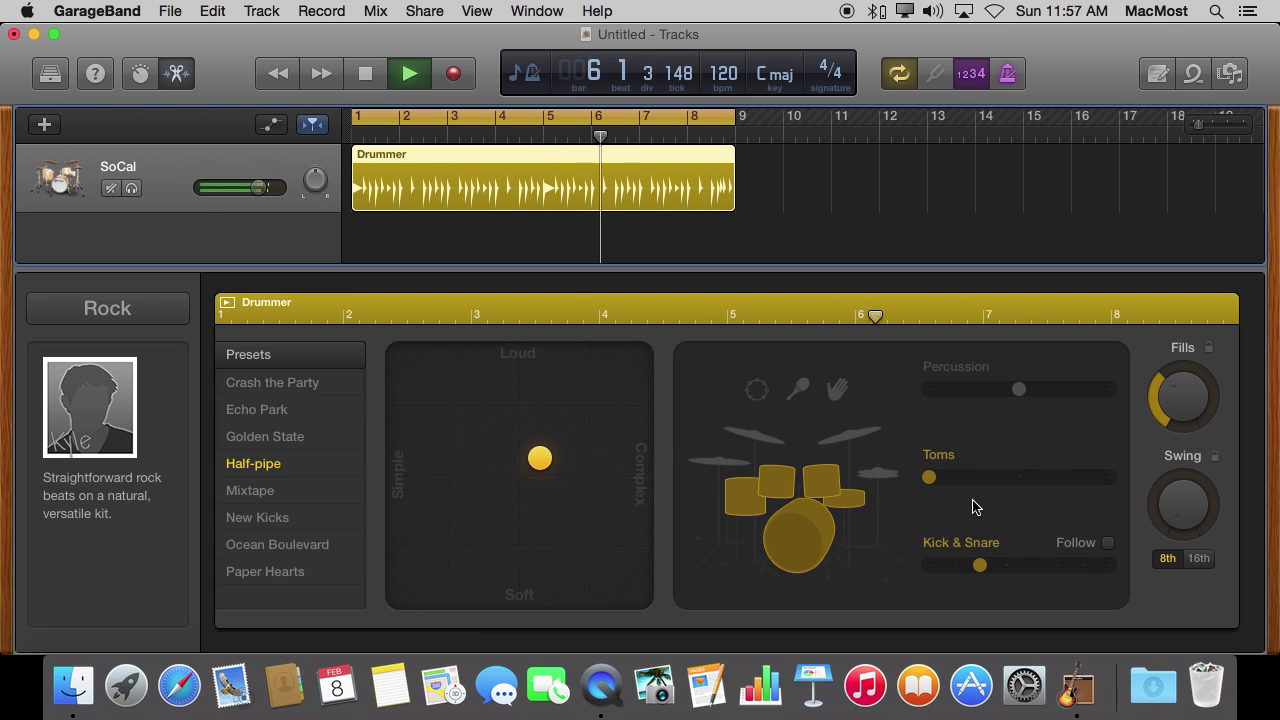
drag(929, 477, 1018, 479)
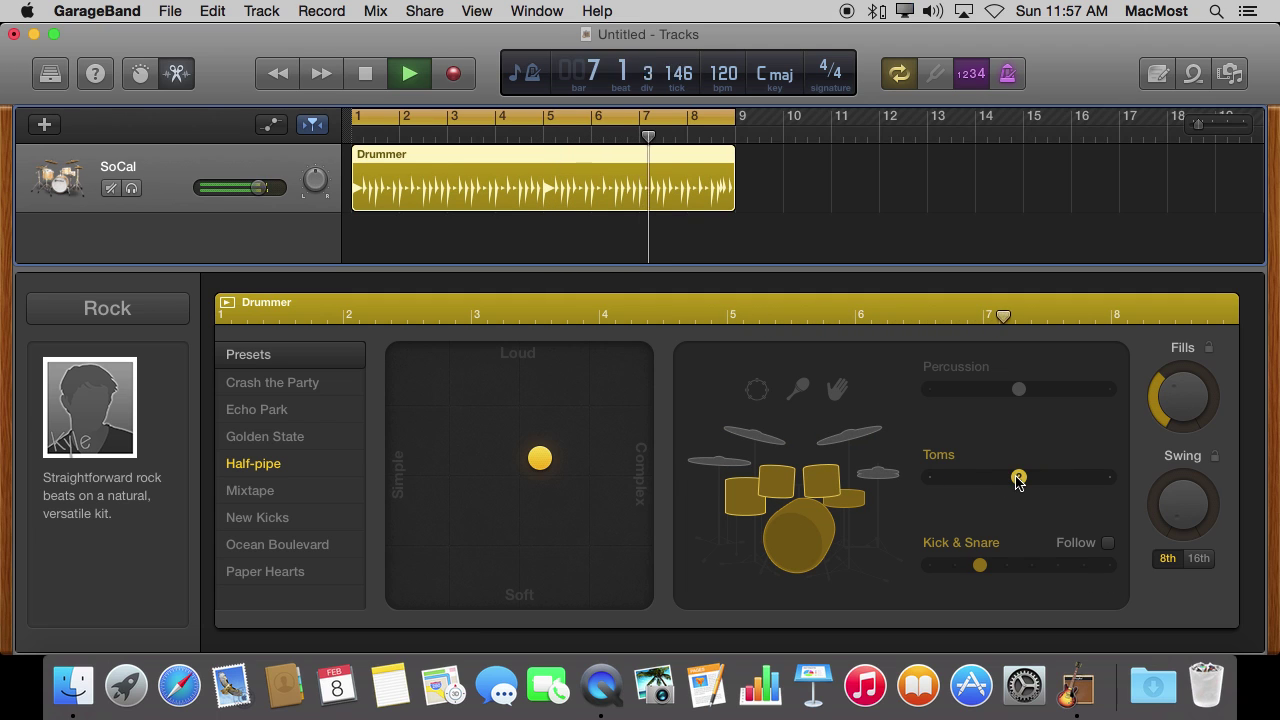
drag(1018, 389, 1100, 390)
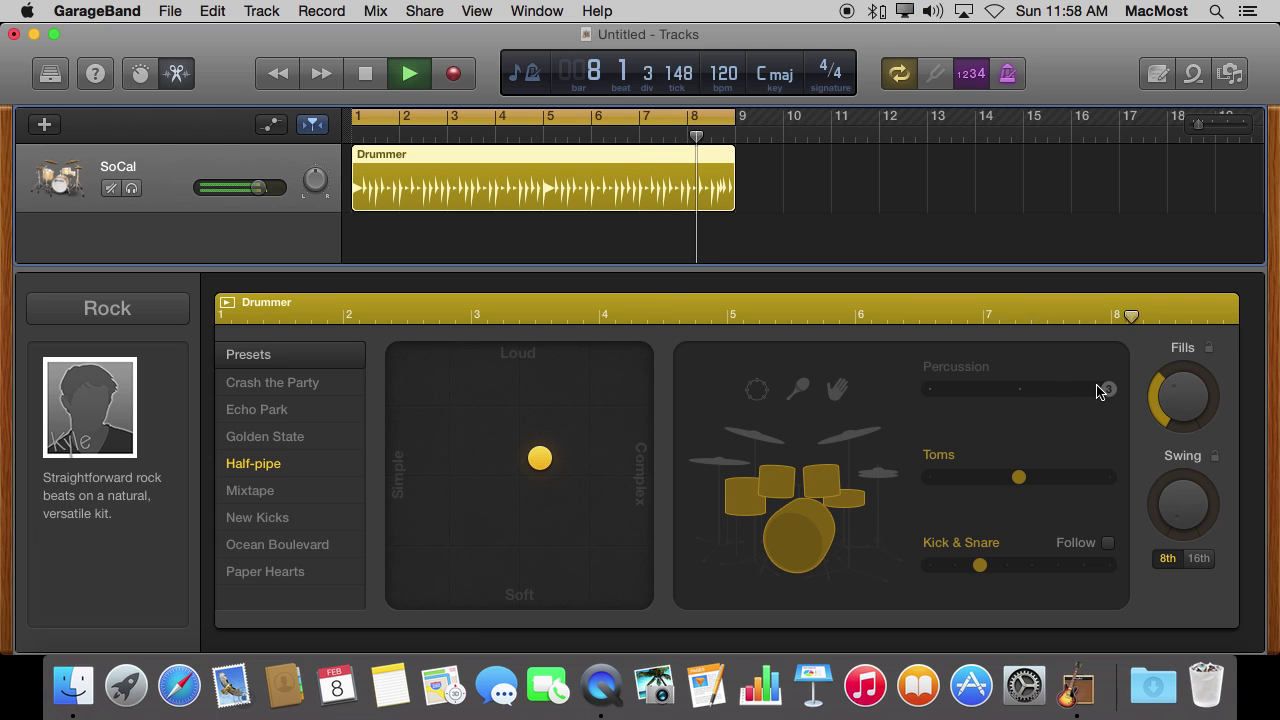
click(1031, 566)
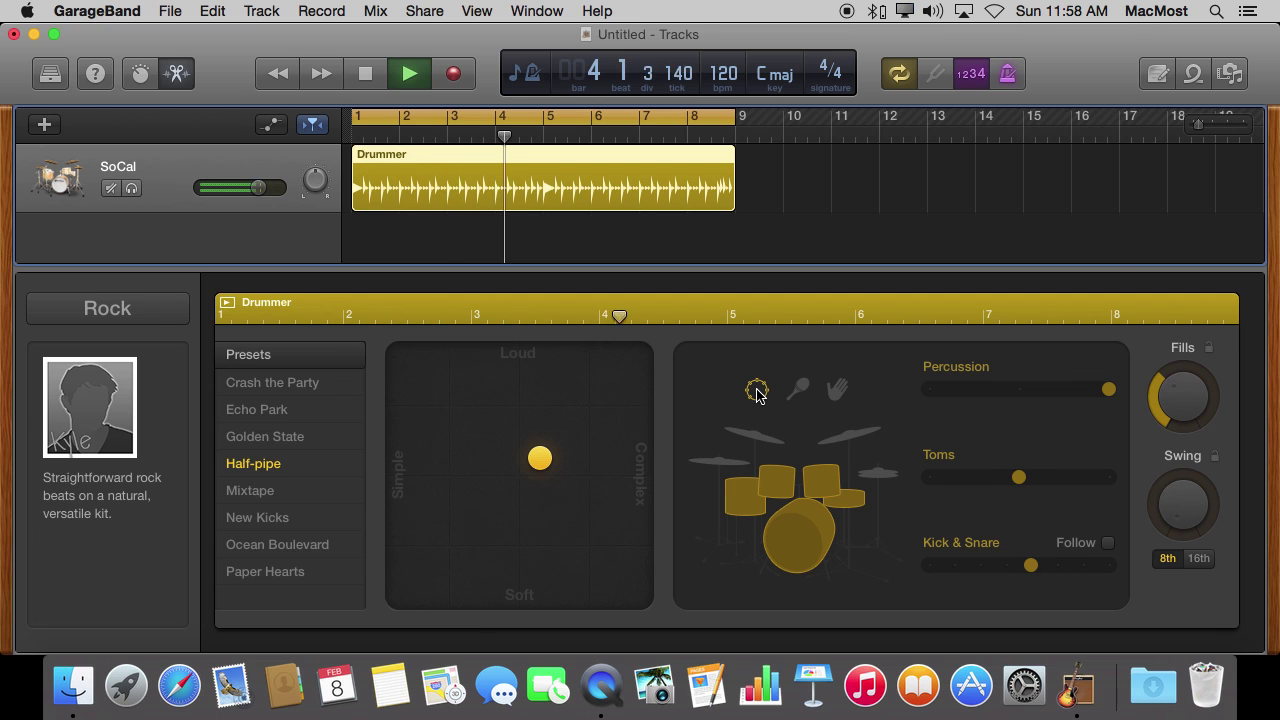
Step: Try the shaker as percussion, and switch to handclaps with the lowest percussion pattern
click(799, 388)
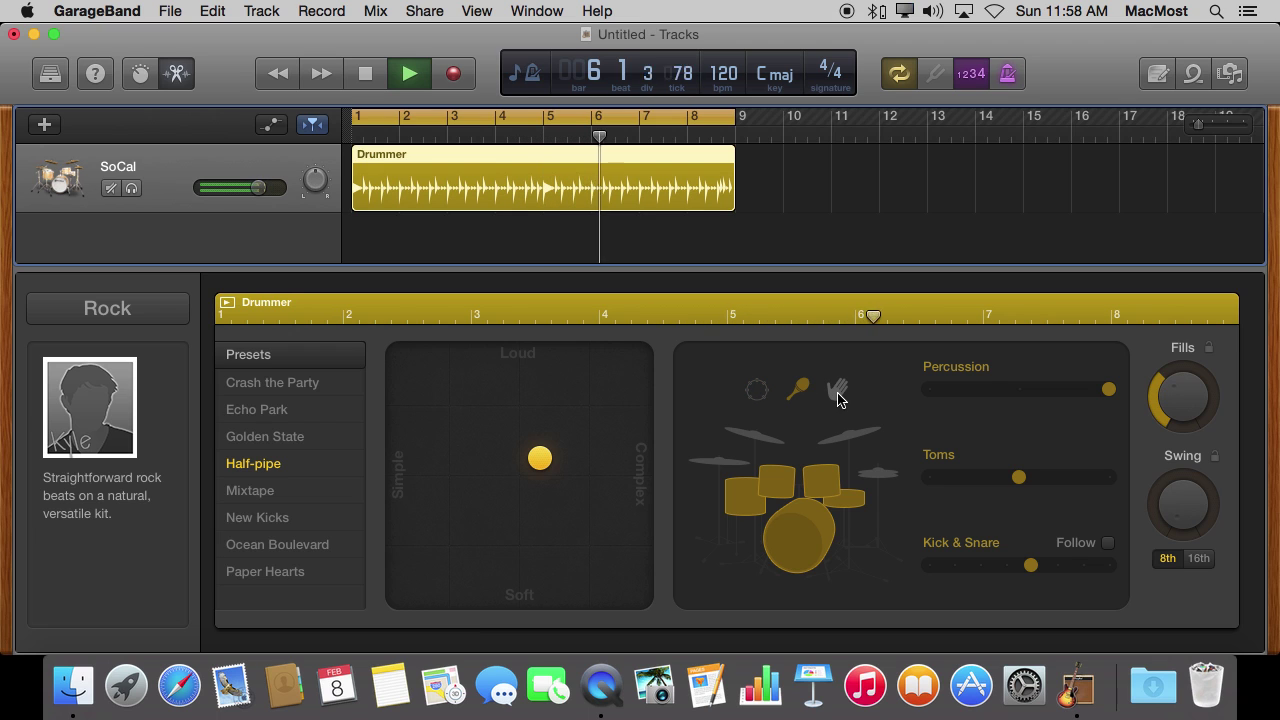
click(838, 395)
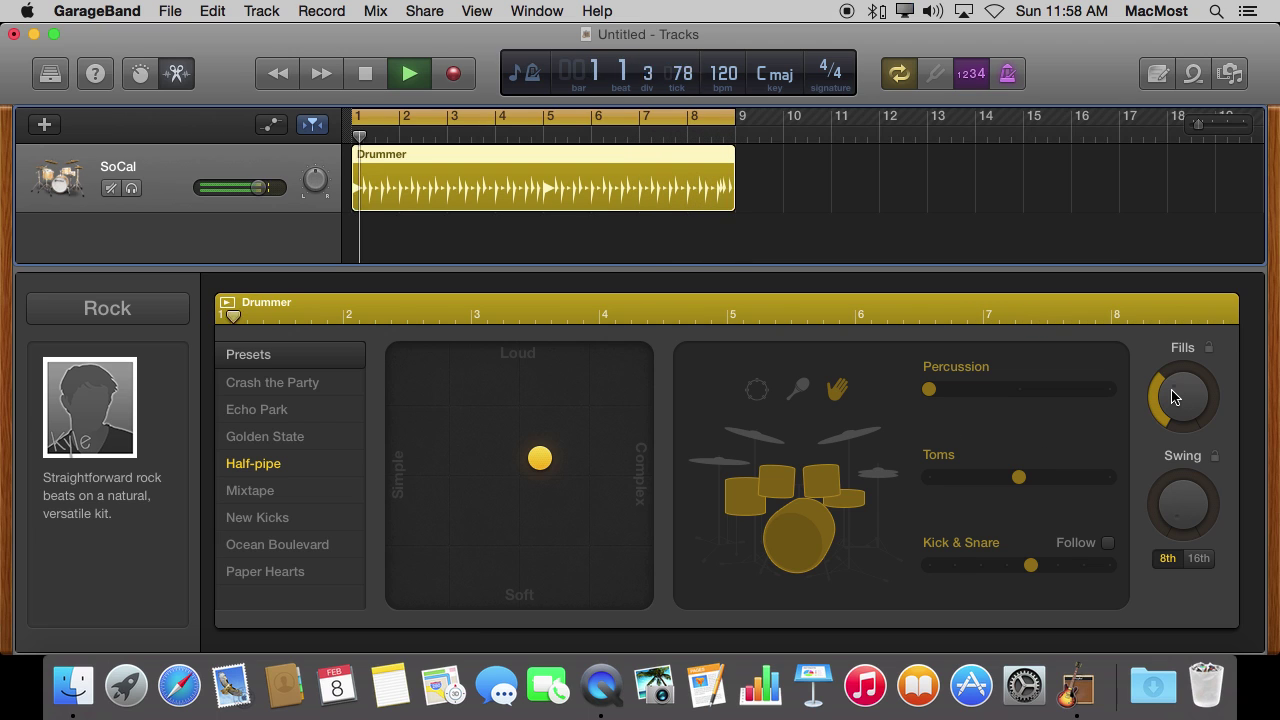
Step: Try the region without fills, raise both Fills and Swing to a high amount, and stop playback
drag(1175, 397, 1193, 493)
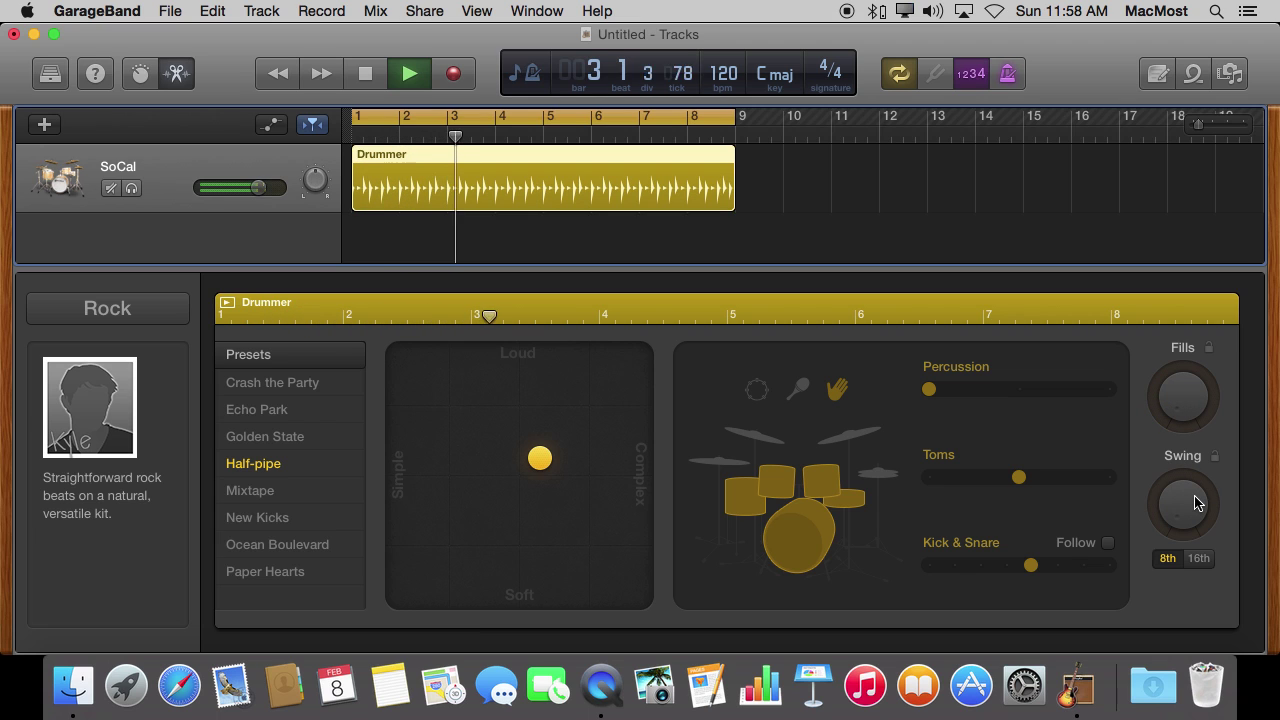
drag(1185, 416, 1157, 243)
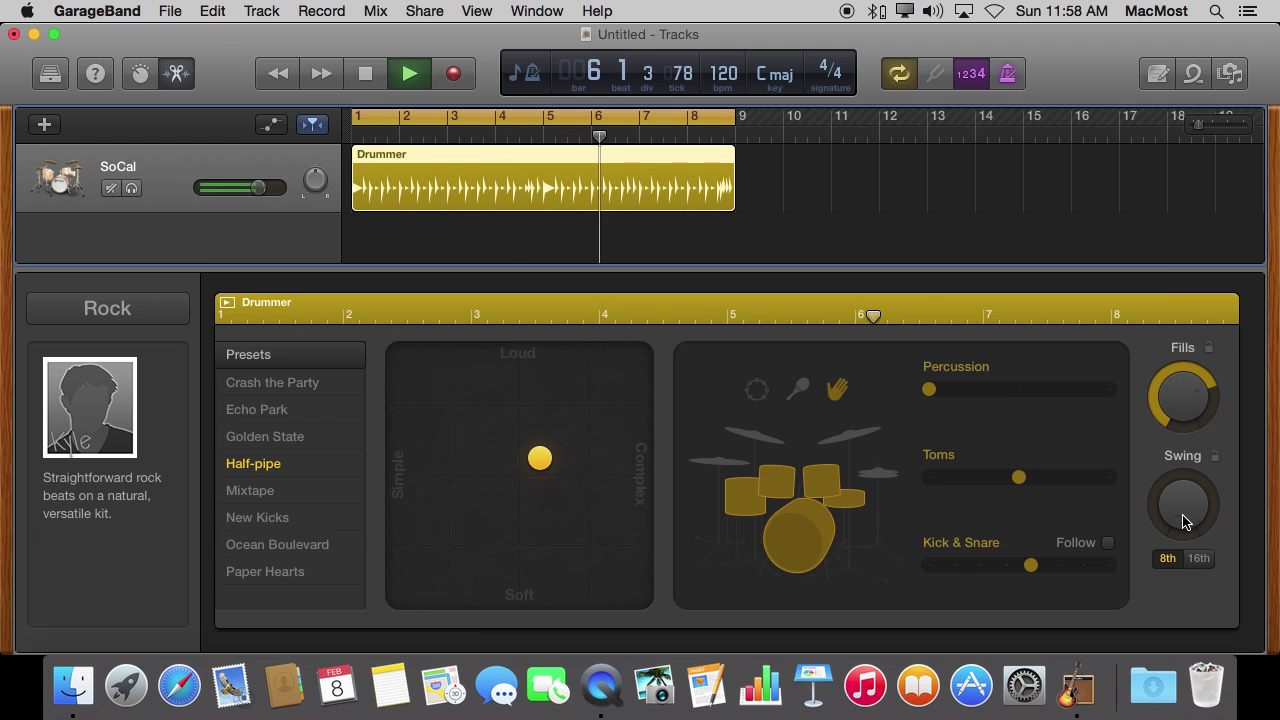
drag(1182, 526, 1163, 403)
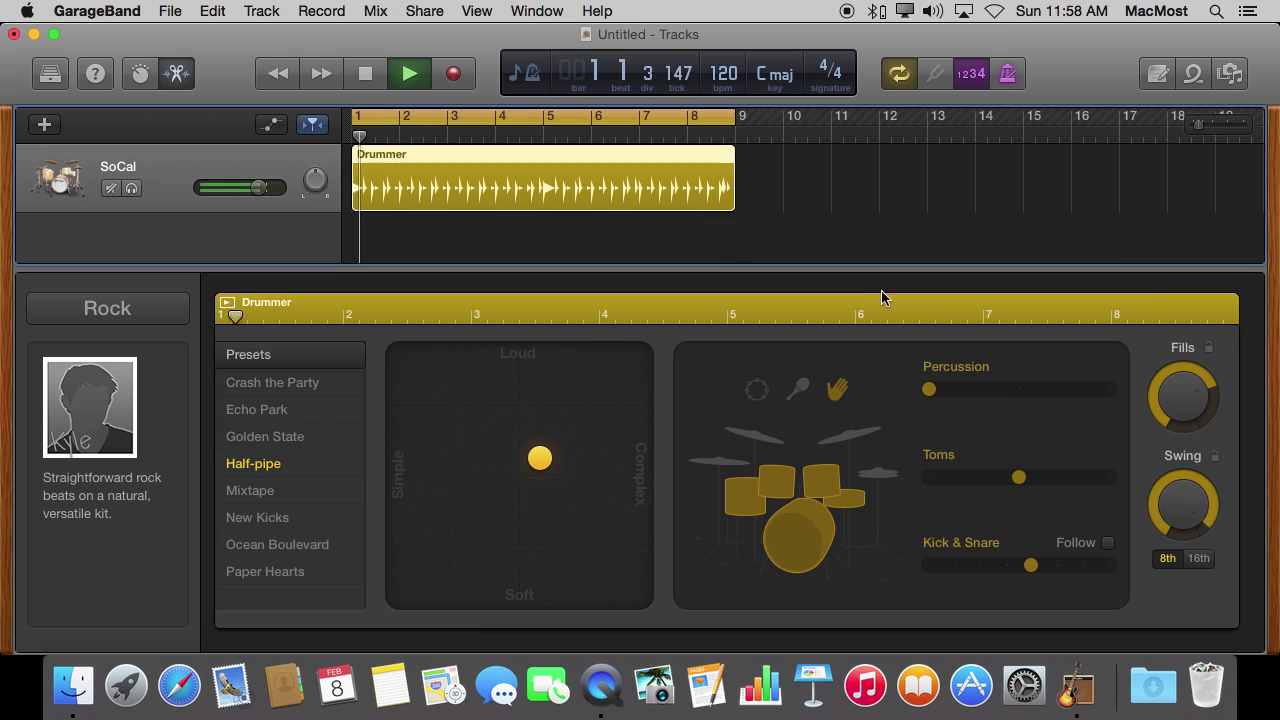
key(space)
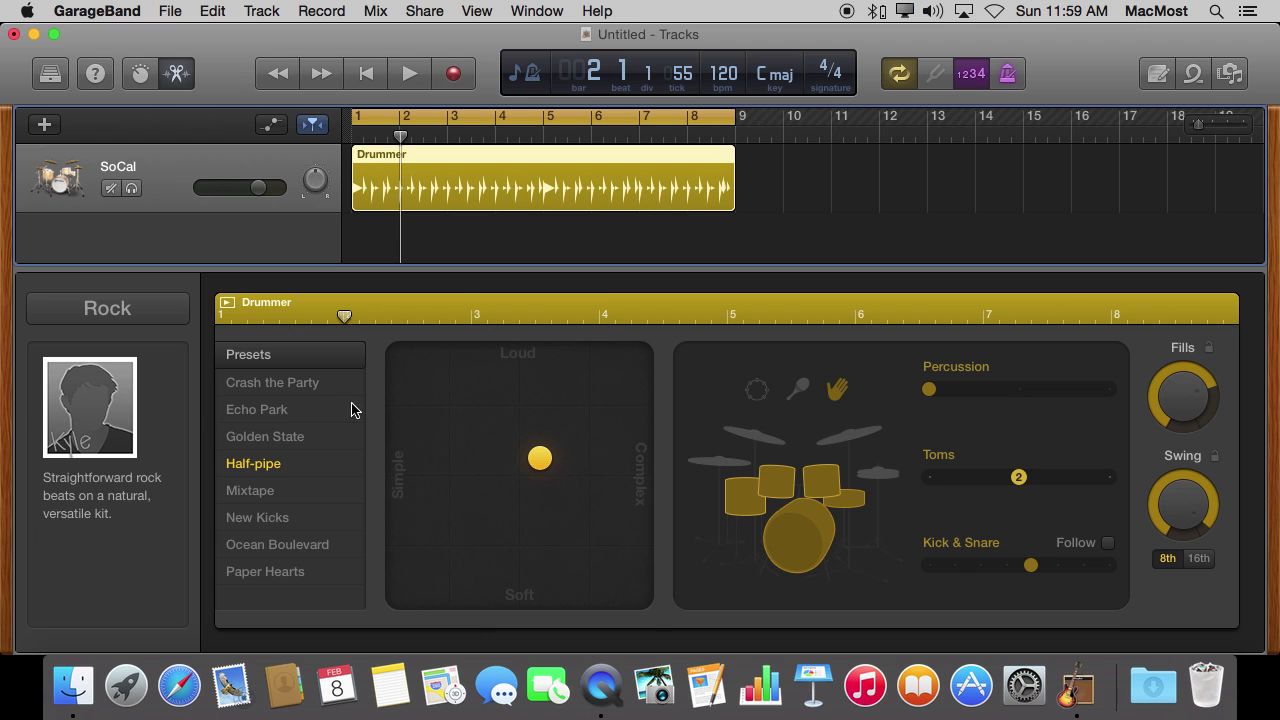
click(105, 322)
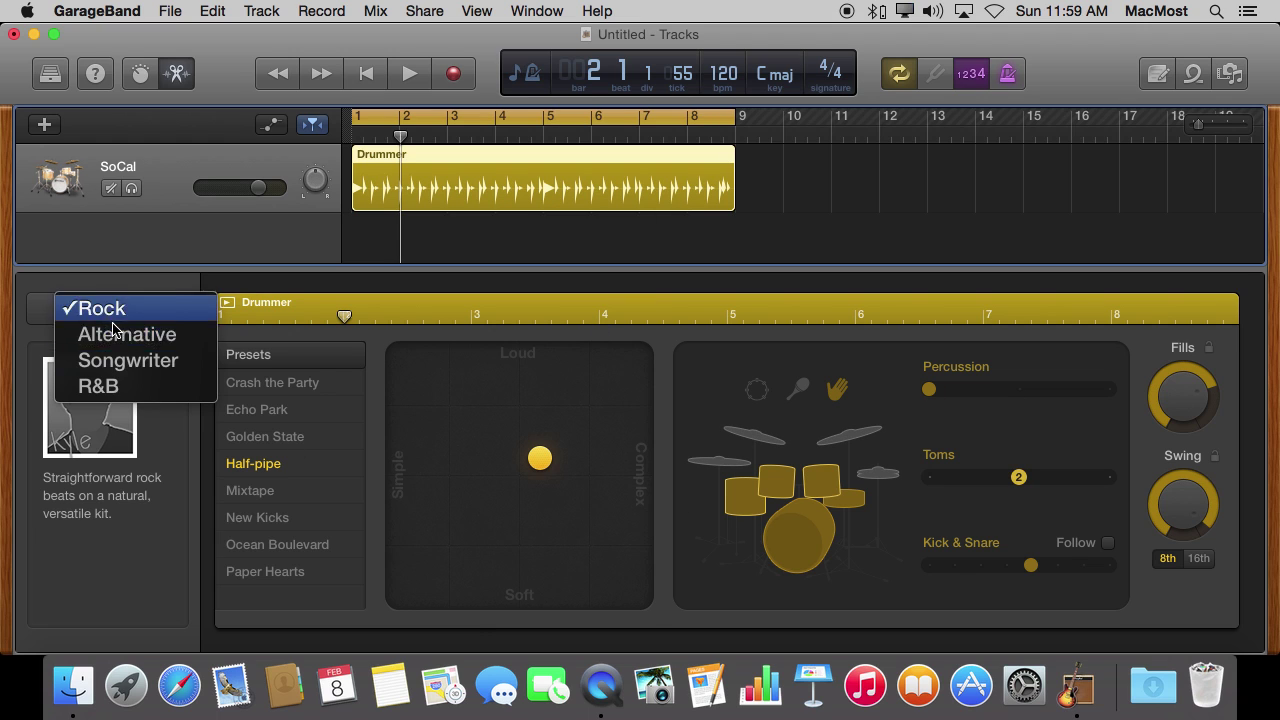
click(325, 283)
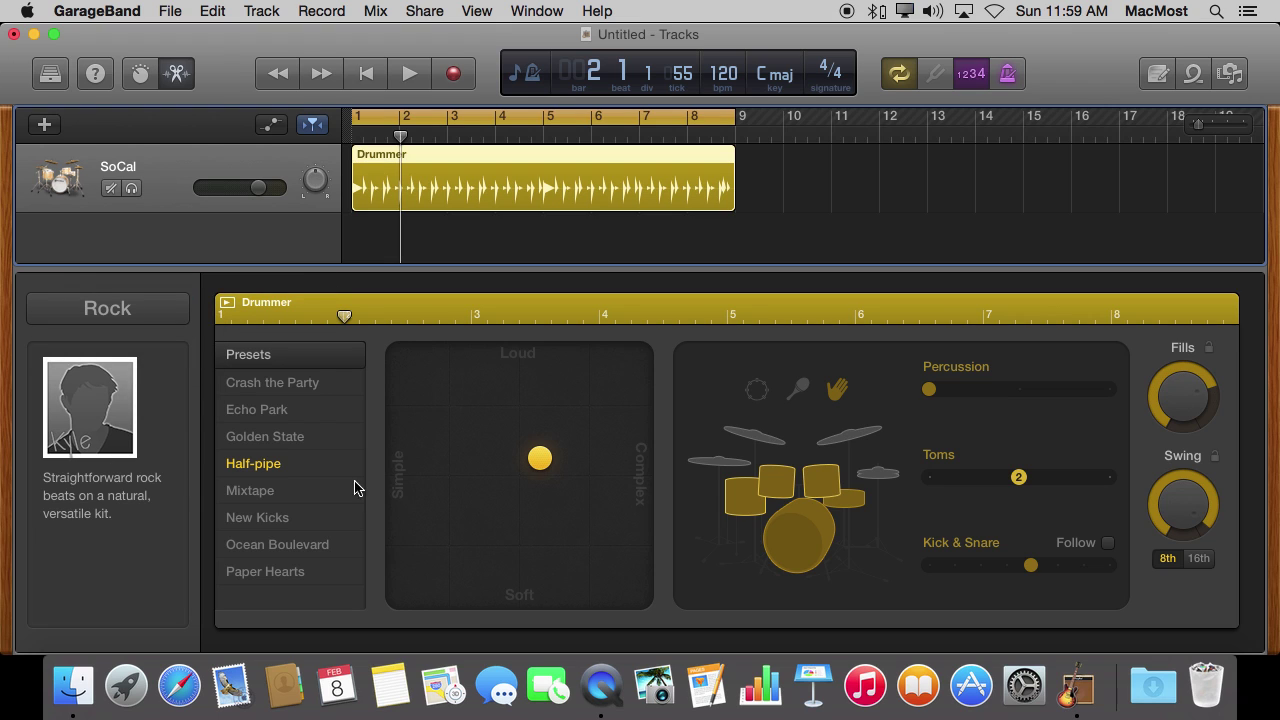